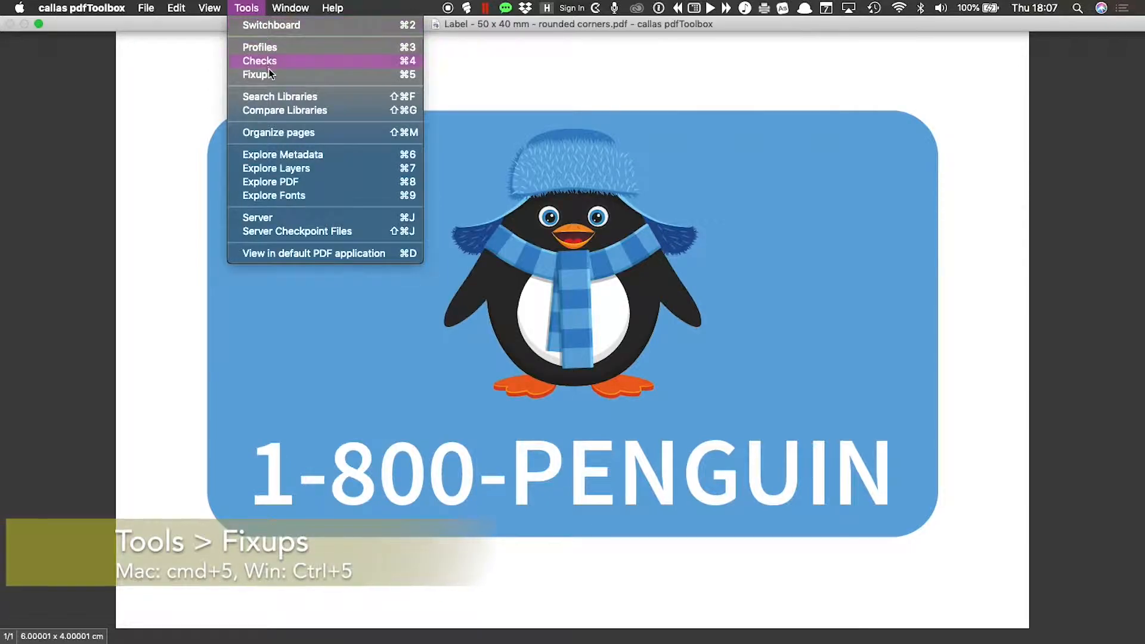
Create a new fixup named "Add varnish" using the fixup type "Create and apply shapes".
{"action": "left_click", "coordinate": [279, 75]}
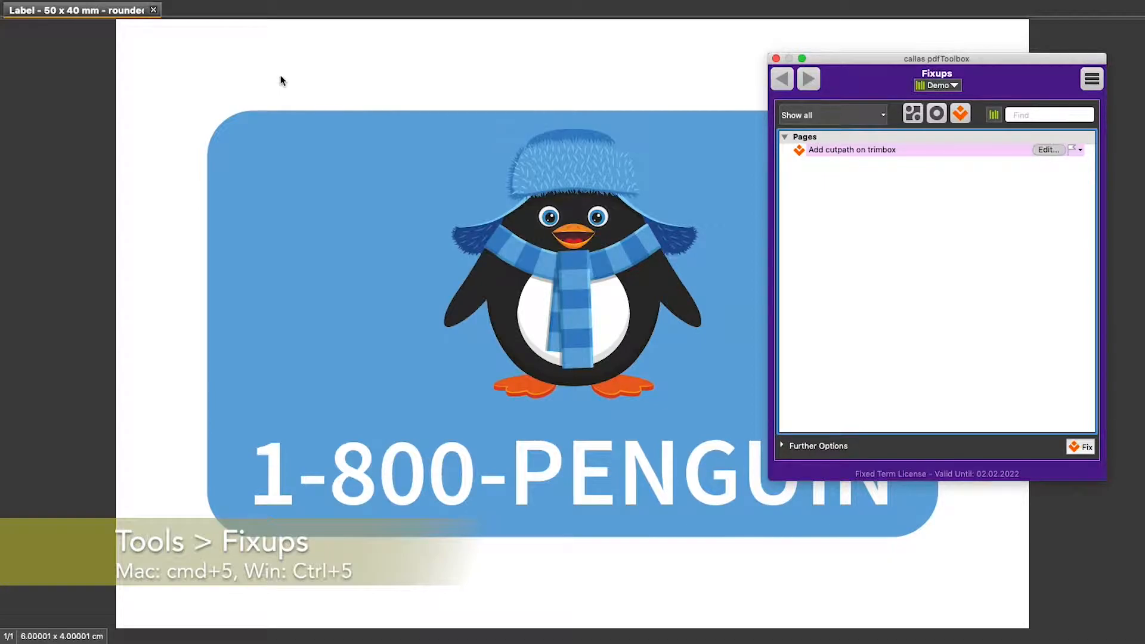
{"action": "left_click", "coordinate": [1093, 82]}
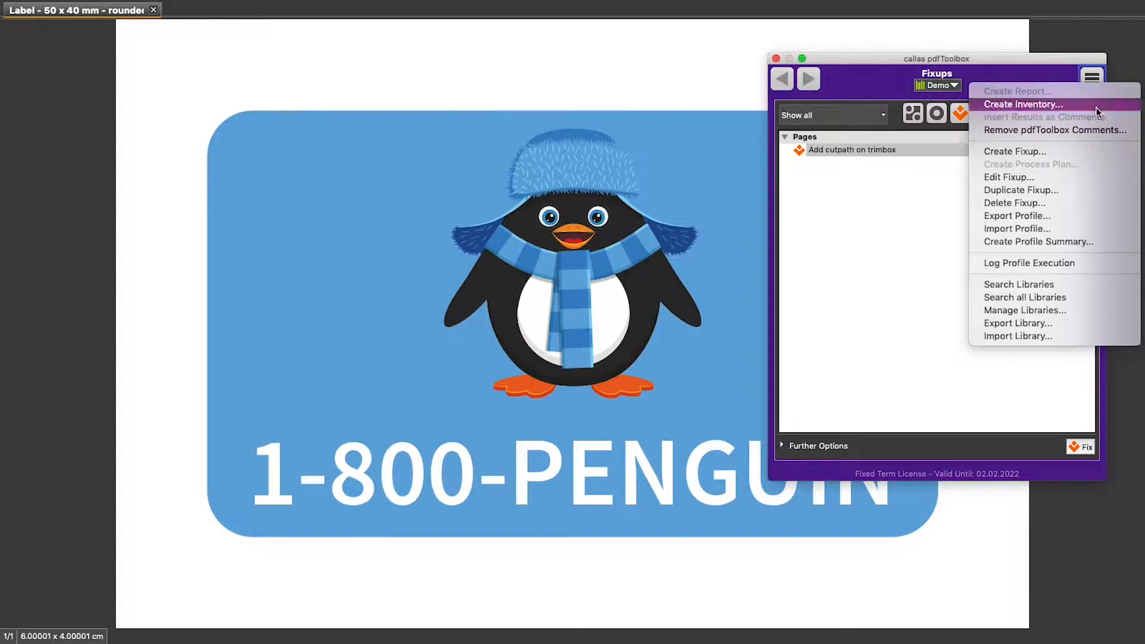
{"action": "left_click", "coordinate": [1088, 151]}
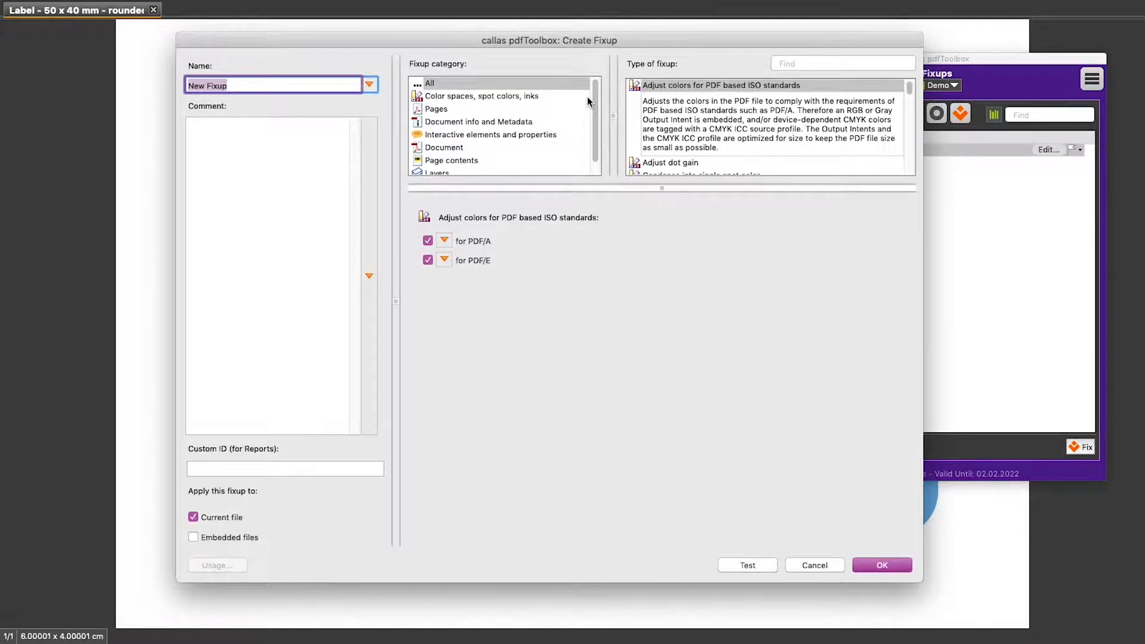
{"action": "type", "text": "Add varnish"}
{"action": "left_click", "coordinate": [816, 63]}
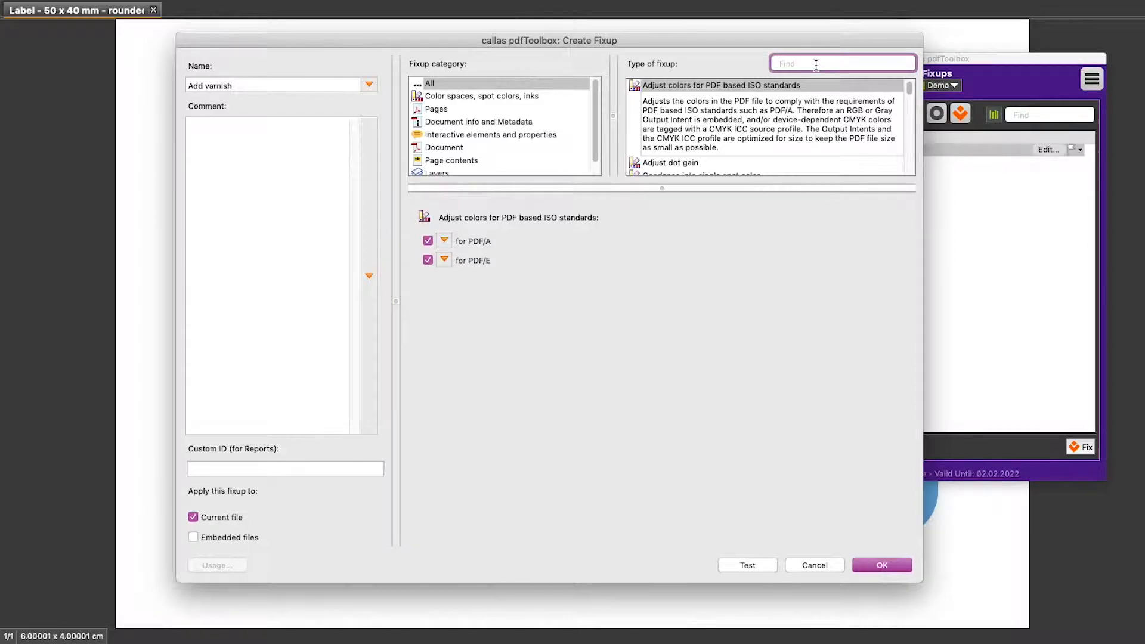
{"action": "type", "text": "shape"}
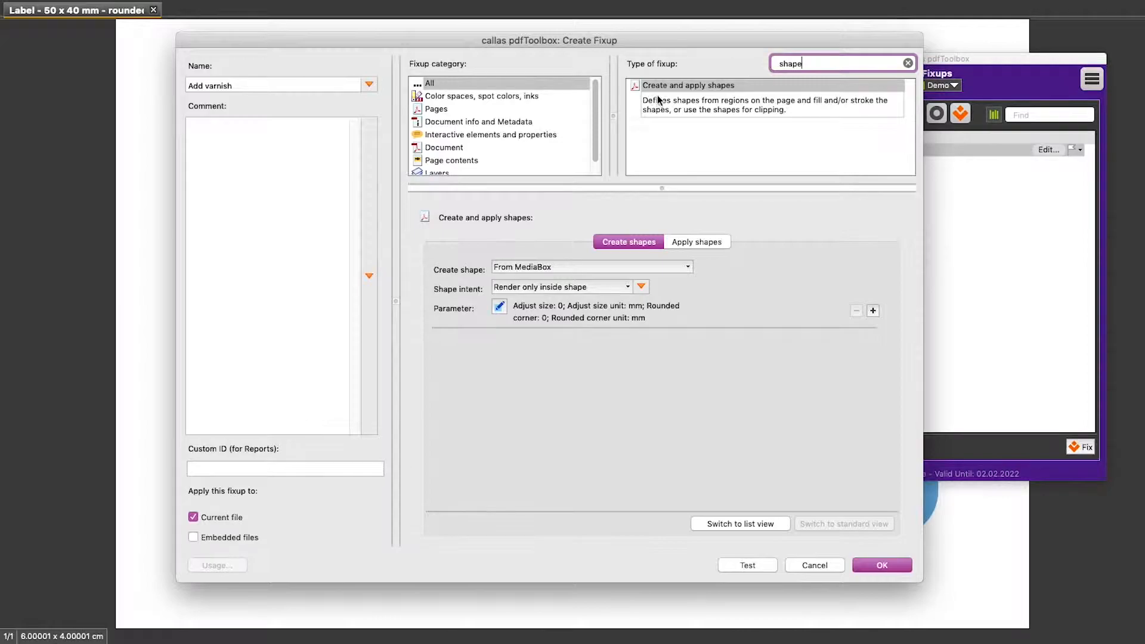
{"action": "left_click", "coordinate": [734, 94]}
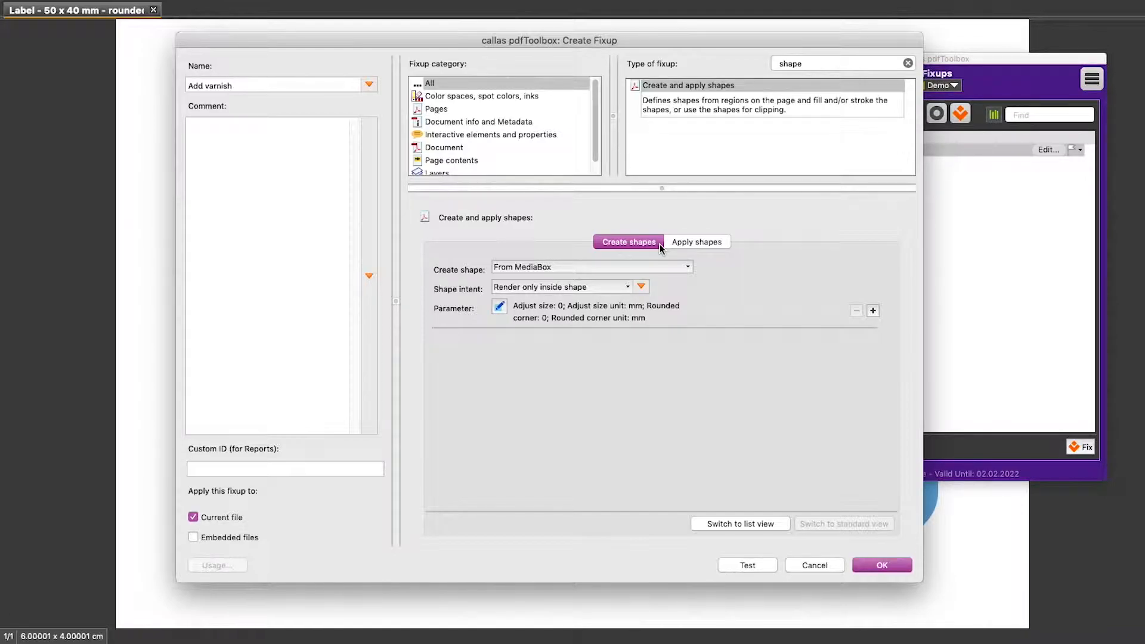
Set the fixup to create its shape from tracing page content (including white areas).
{"action": "left_click", "coordinate": [722, 243]}
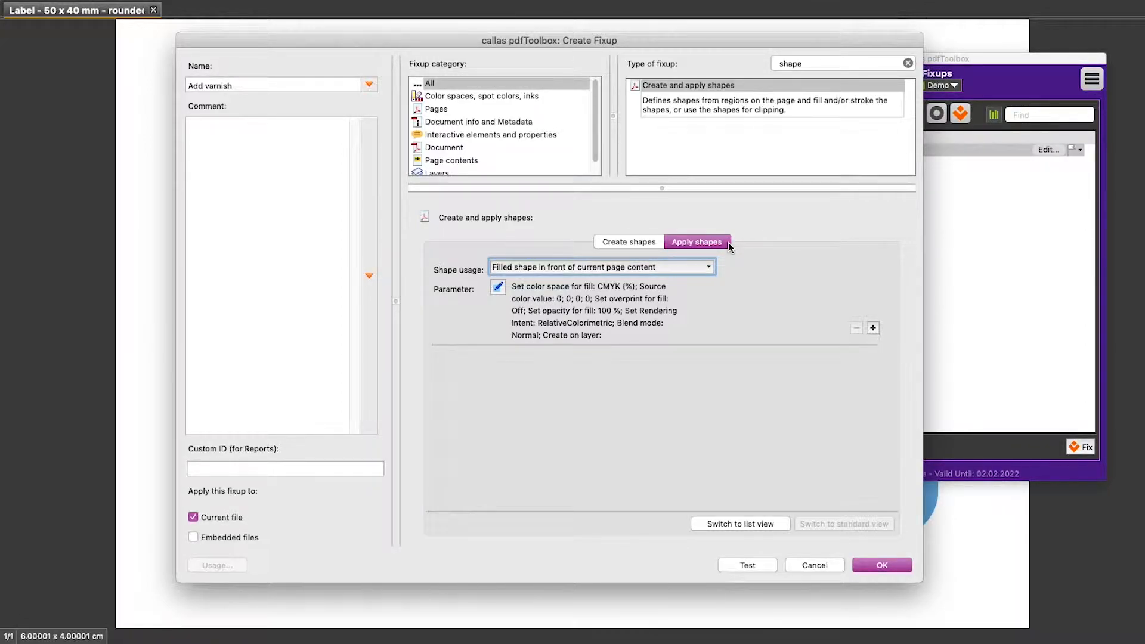
{"action": "left_click", "coordinate": [659, 244]}
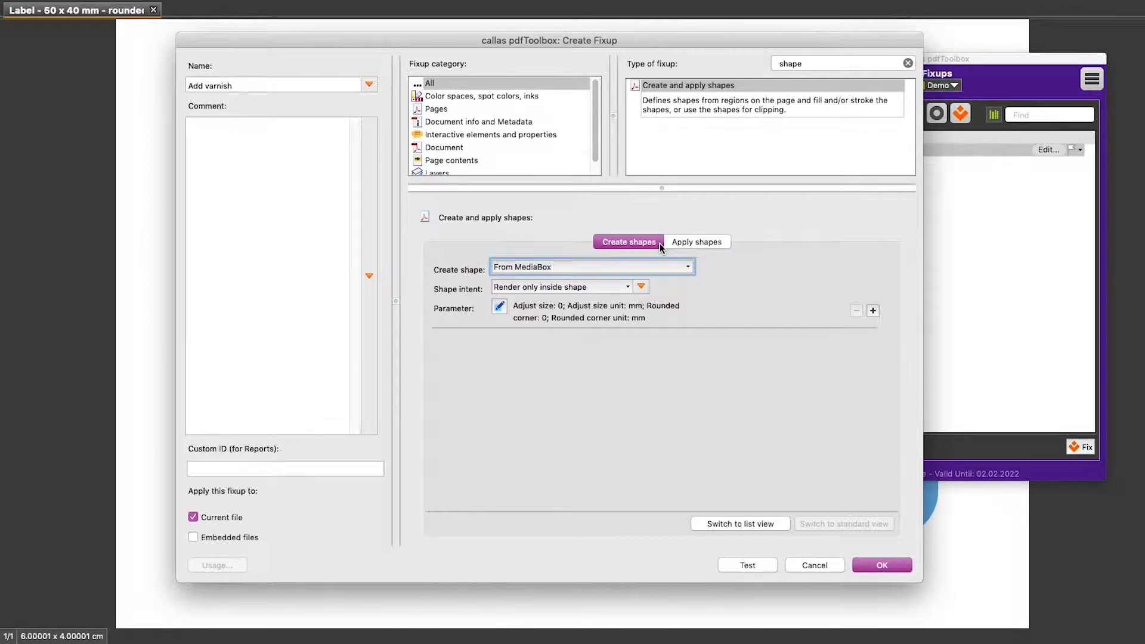
{"action": "left_click", "coordinate": [692, 272]}
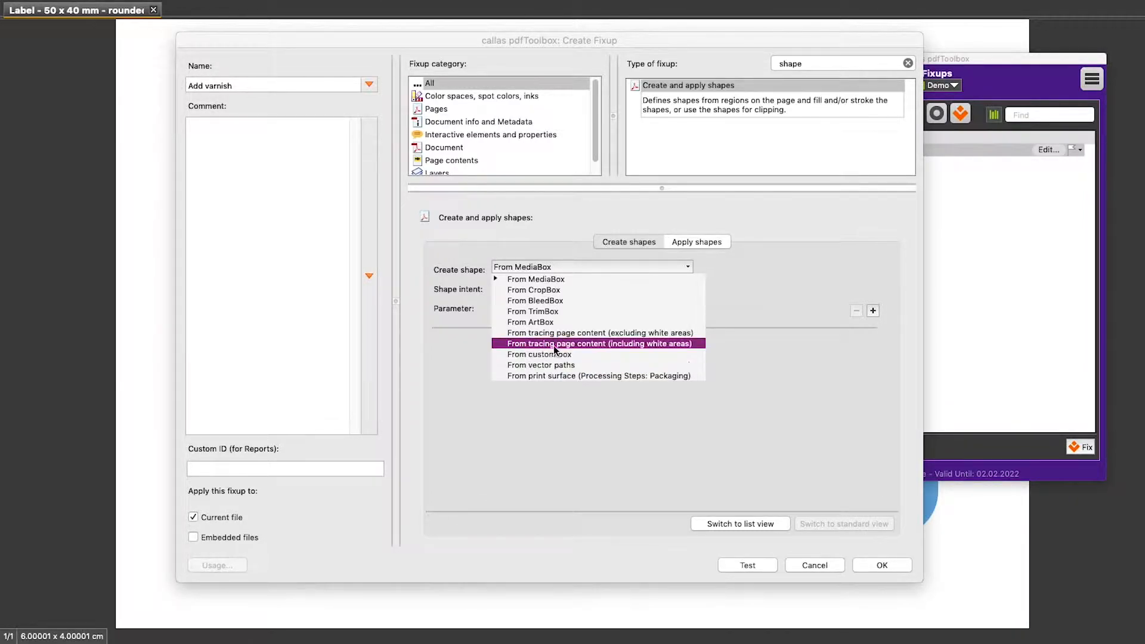
{"action": "left_click", "coordinate": [691, 345]}
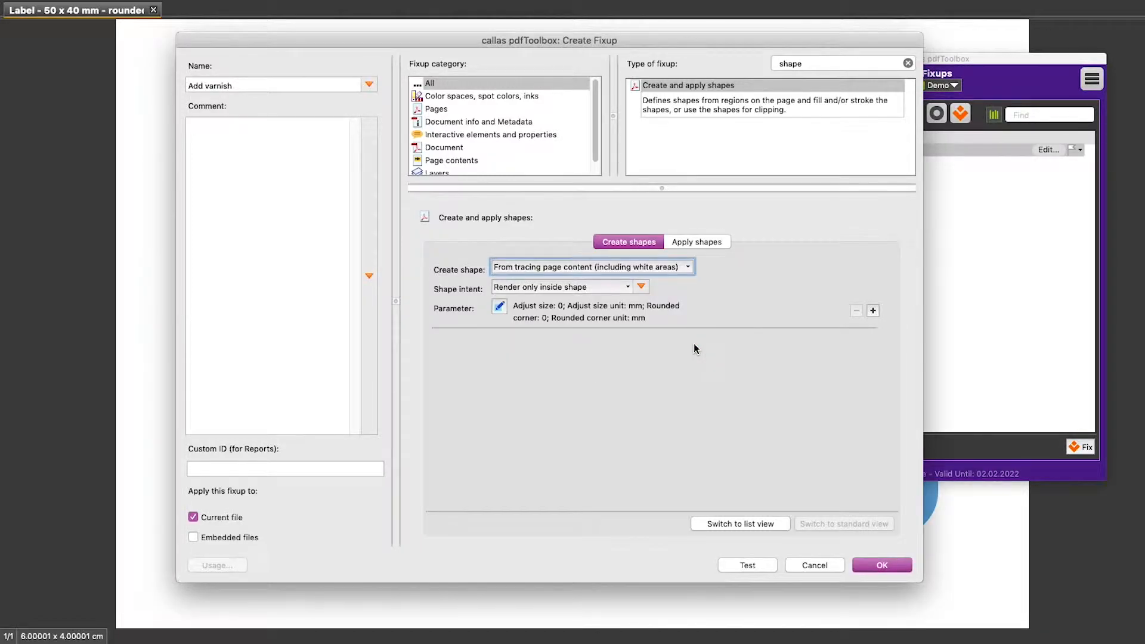
Apply the traced shape as a filled shape in front of the current page content.
{"action": "left_click", "coordinate": [728, 245]}
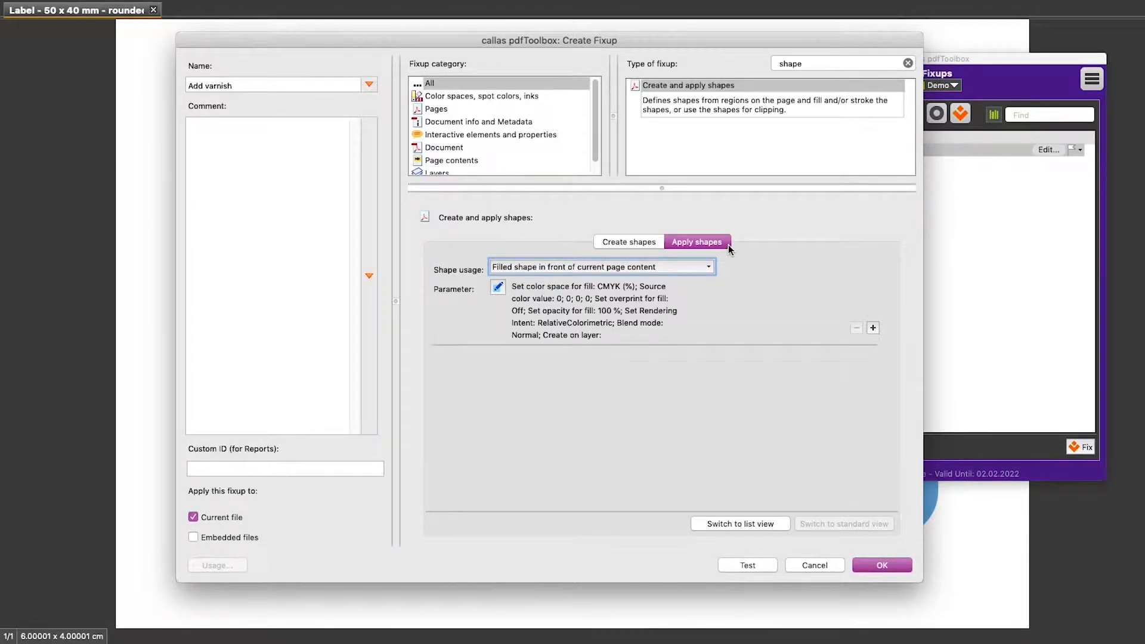
{"action": "left_click", "coordinate": [710, 269]}
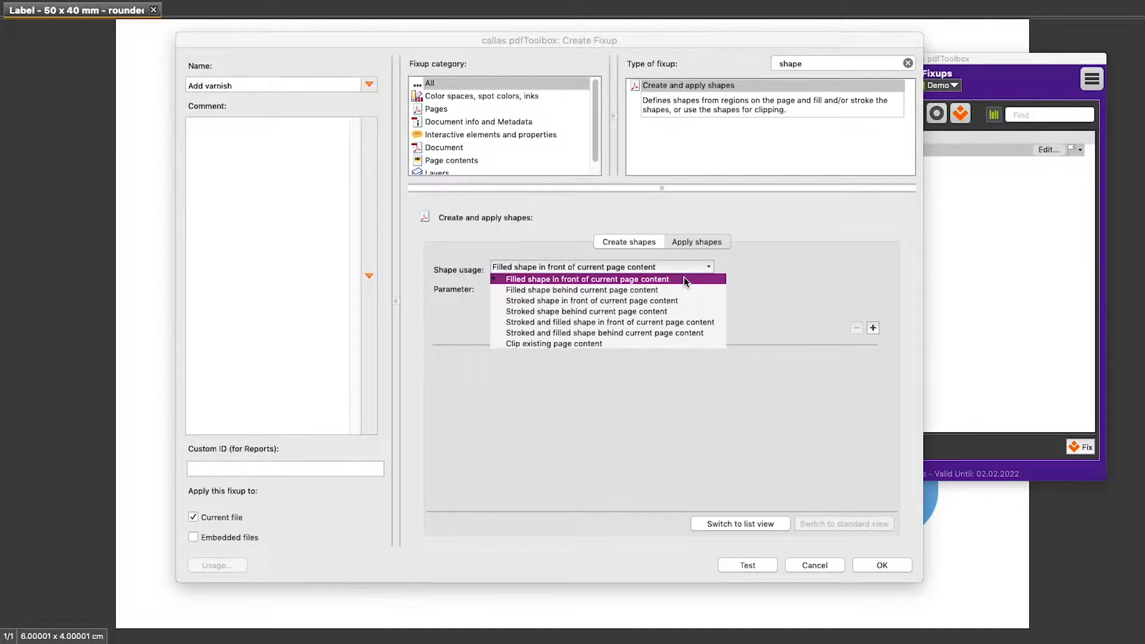
{"action": "left_click", "coordinate": [684, 279]}
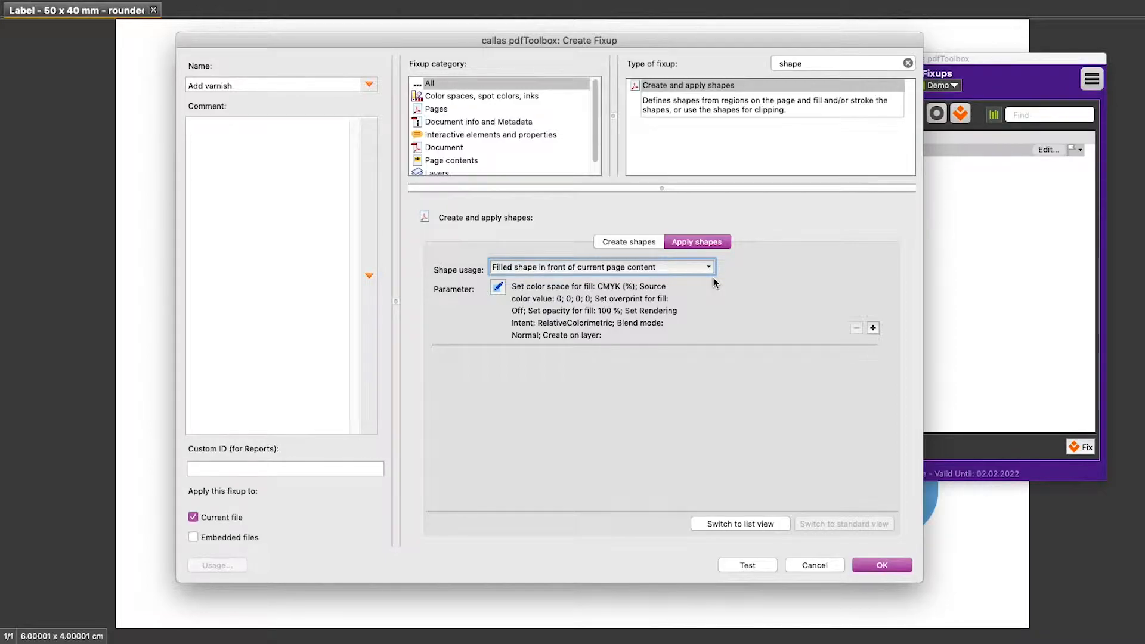
Define the shape's fill as a spot color named "varnish" with CMYK values 0, 40, 0, 0.
{"action": "left_click", "coordinate": [498, 287]}
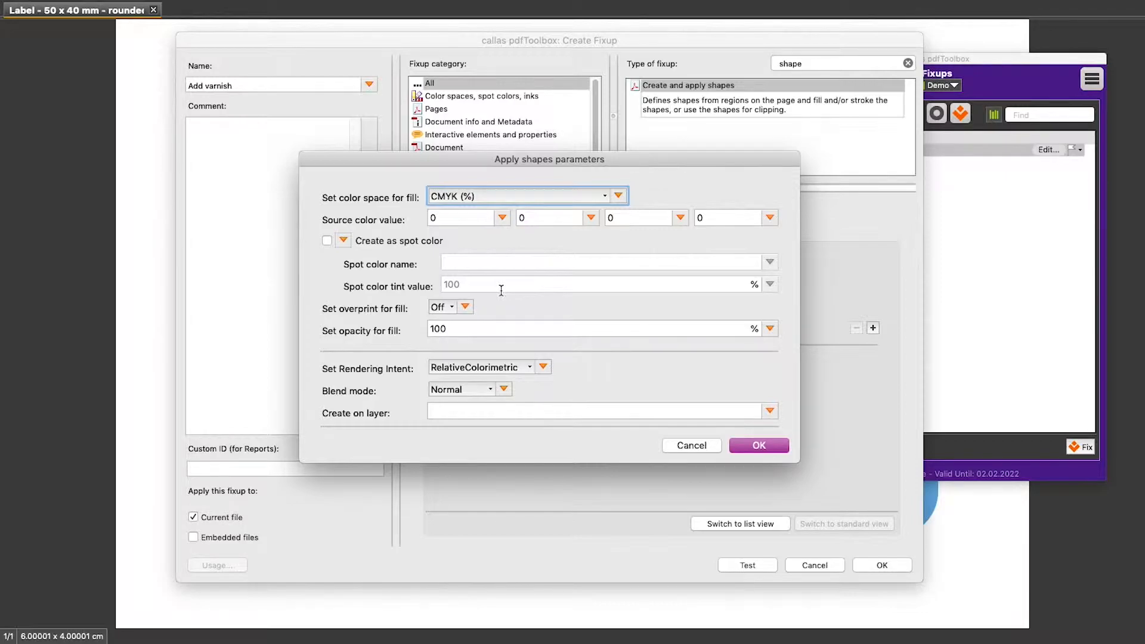
{"action": "left_click", "coordinate": [516, 217]}
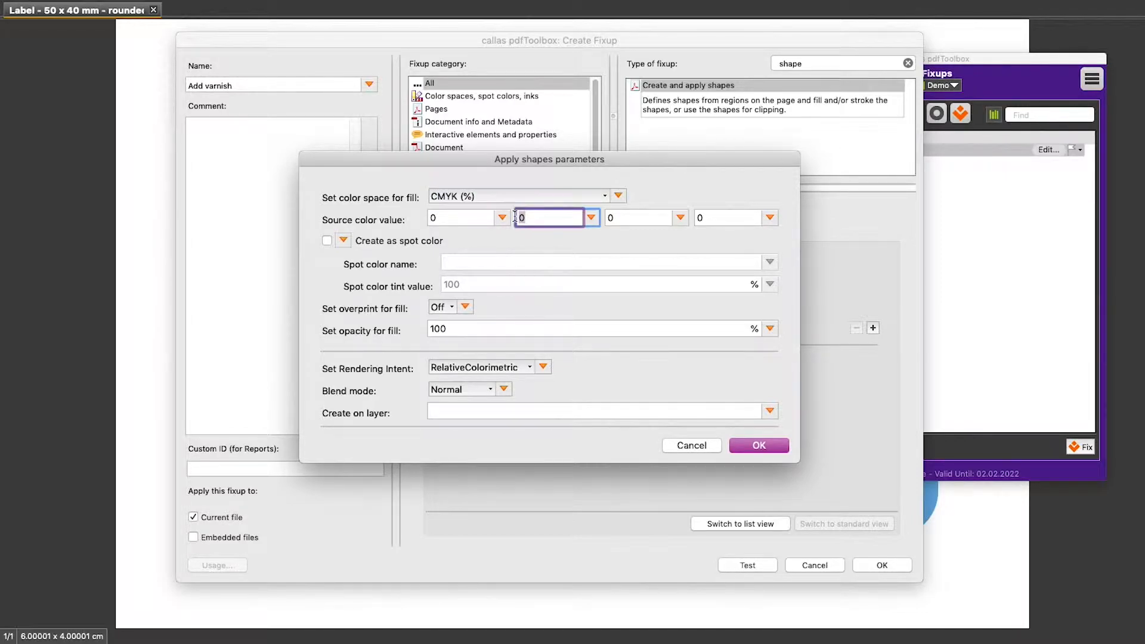
{"action": "type", "text": "40"}
{"action": "left_click", "coordinate": [326, 241]}
{"action": "left_click", "coordinate": [497, 265]}
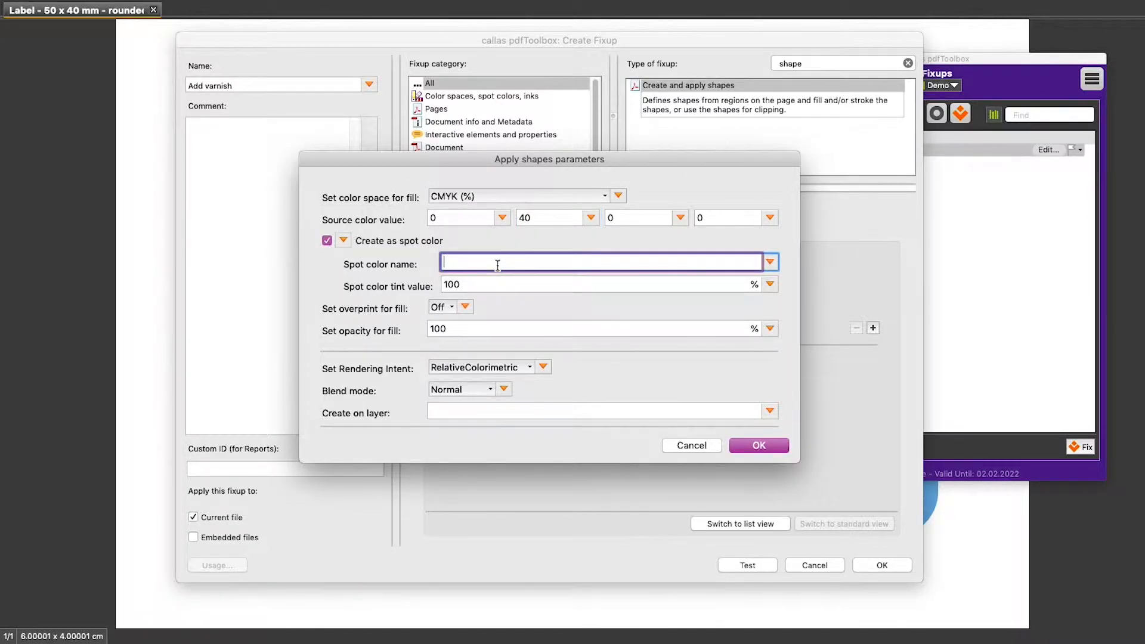
{"action": "type", "text": "varnish"}
Turn on overprint for the fill, create it on a layer named "varnish", and test the fixup on the label PDF.
{"action": "left_click", "coordinate": [453, 311]}
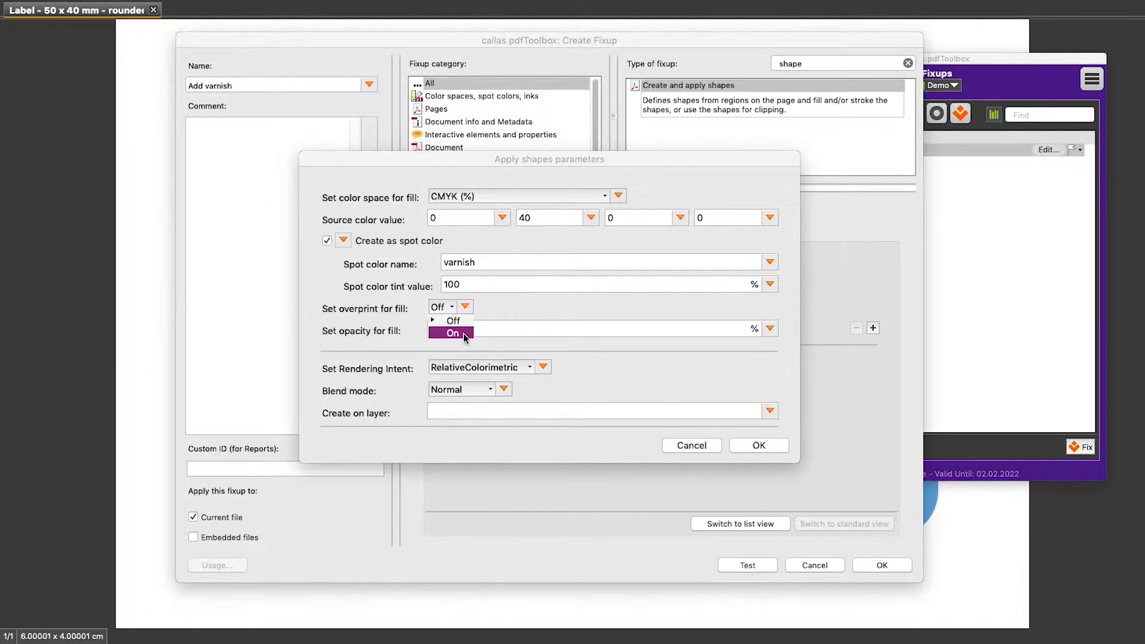
{"action": "left_click", "coordinate": [464, 333]}
{"action": "left_click", "coordinate": [448, 413]}
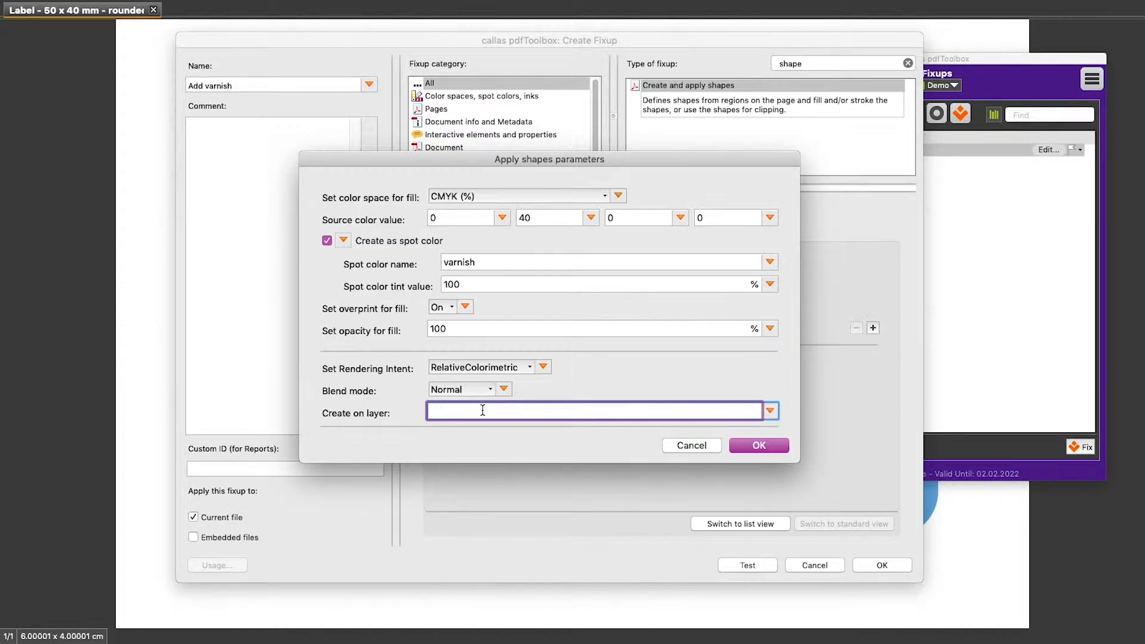
{"action": "type", "text": "varnish"}
{"action": "left_click", "coordinate": [774, 447]}
{"action": "left_click", "coordinate": [772, 566]}
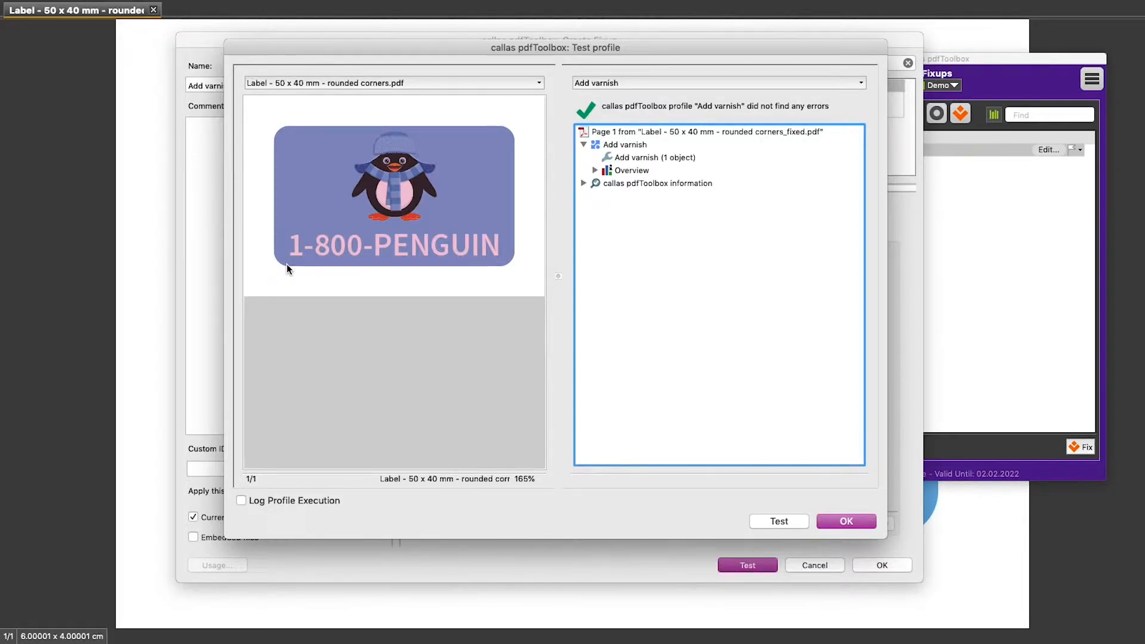
{"action": "left_click", "coordinate": [858, 519]}
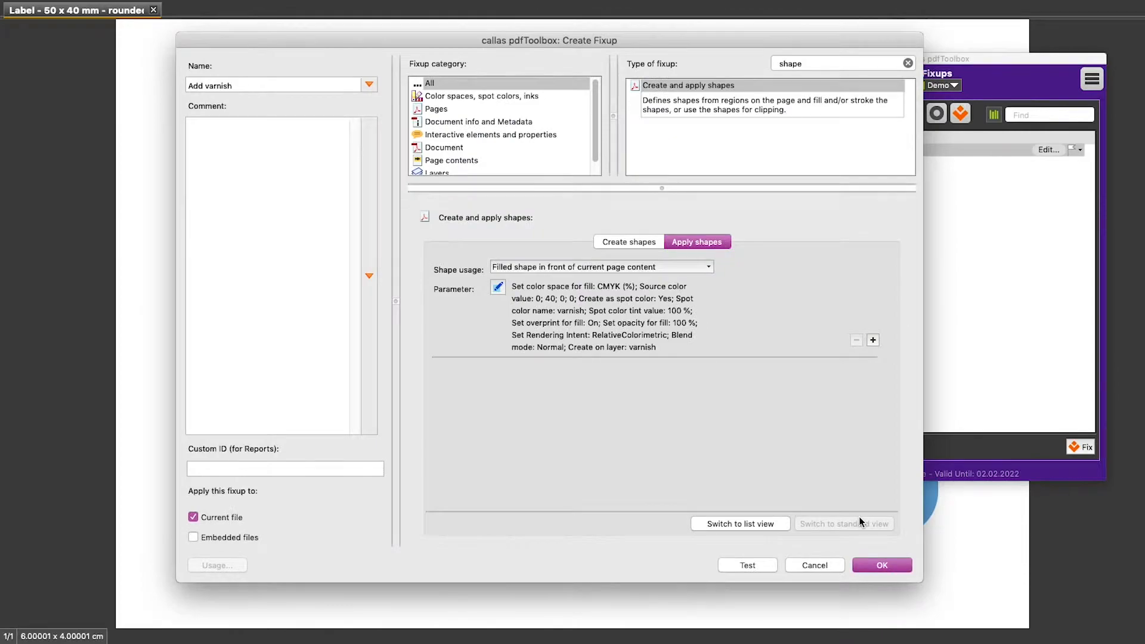
Enlarge the traced shape by setting its size adjustment to 1 mm.
{"action": "left_click", "coordinate": [659, 245]}
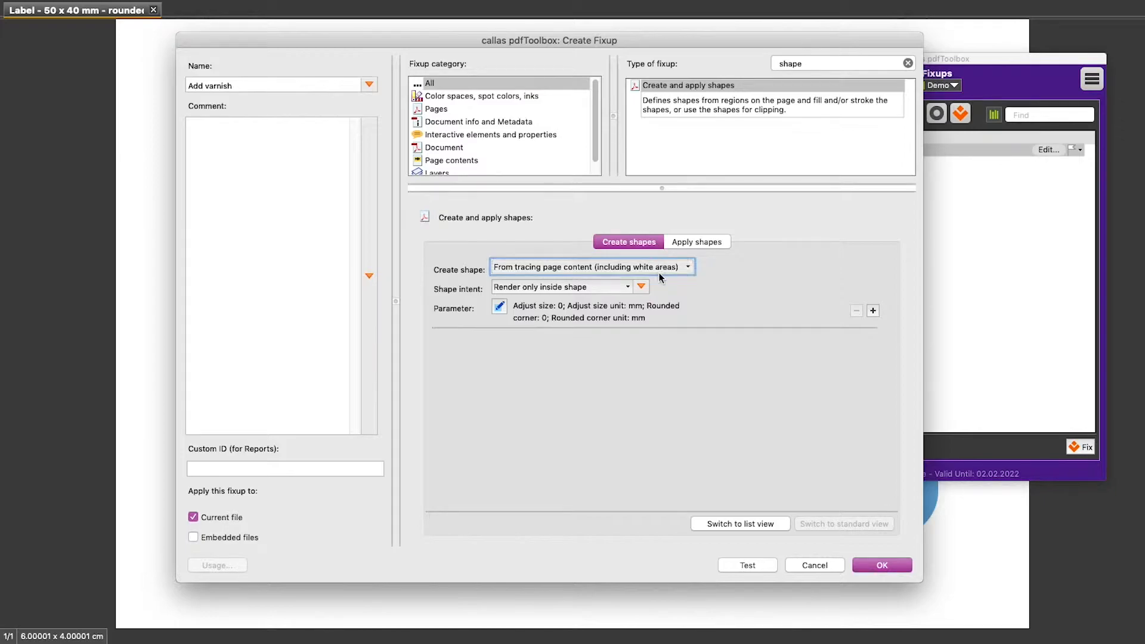
{"action": "left_click", "coordinate": [502, 309]}
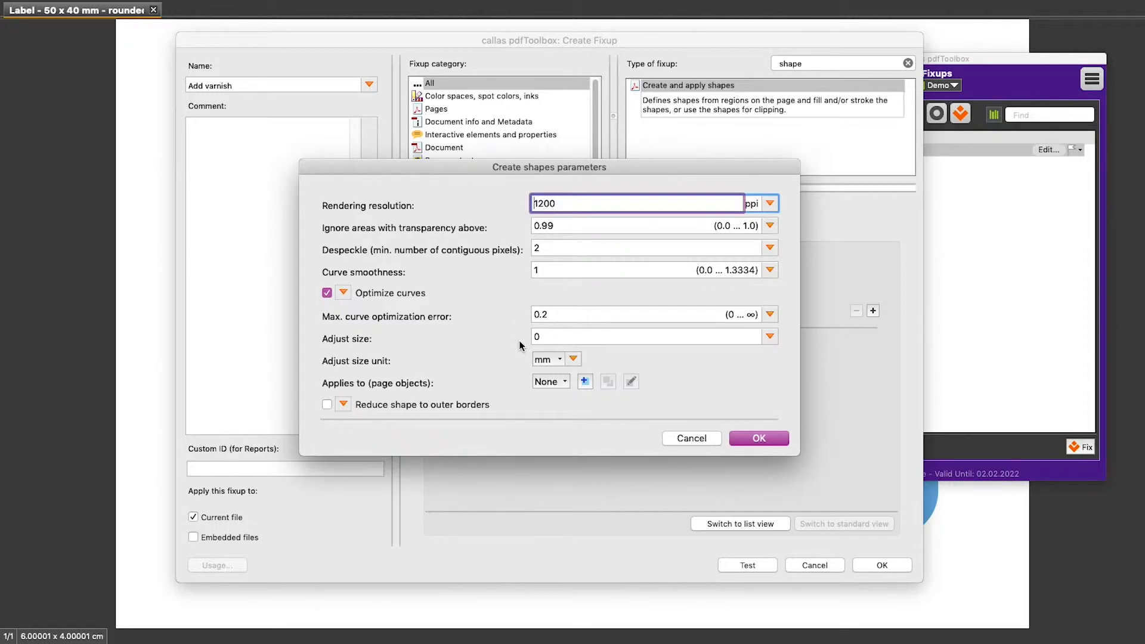
{"action": "left_click", "coordinate": [551, 337]}
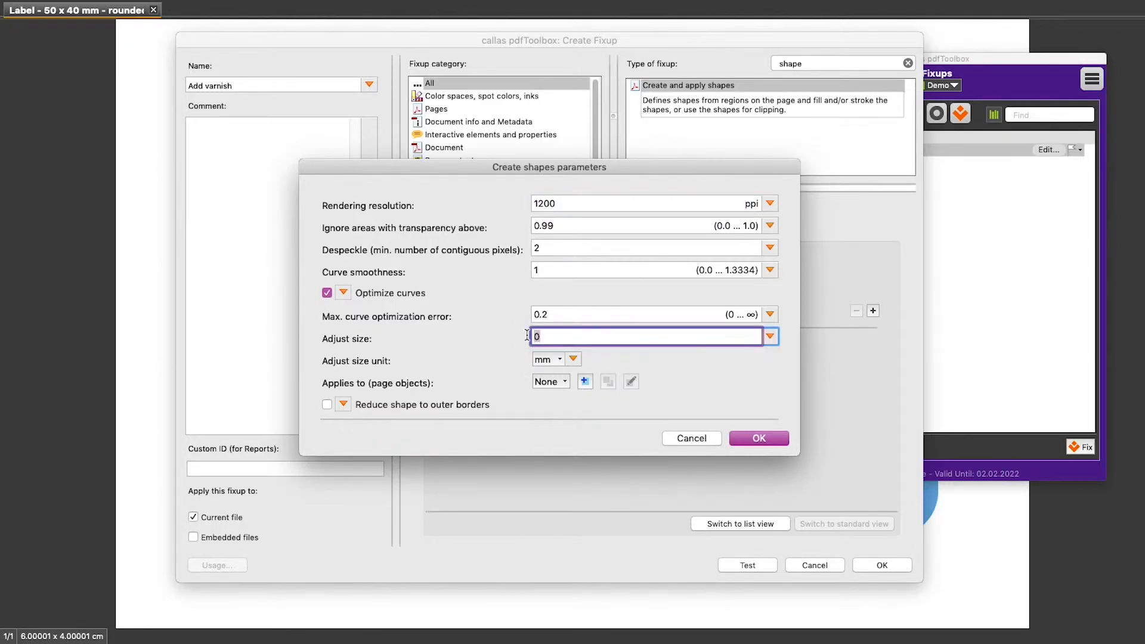
{"action": "type", "text": "1"}
{"action": "left_click", "coordinate": [768, 440]}
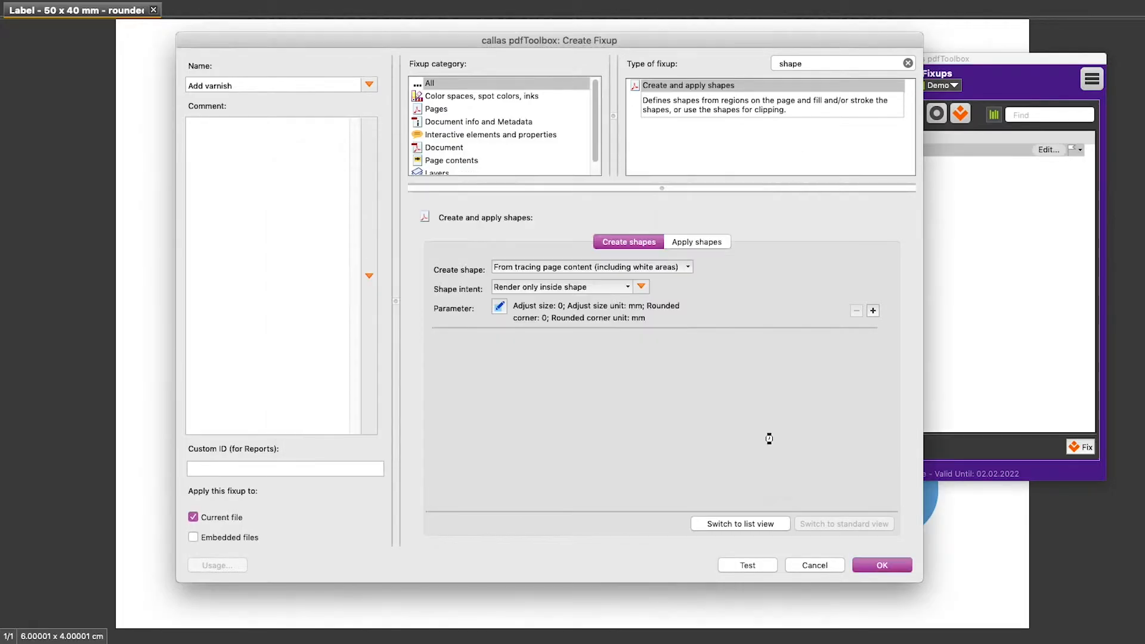
Test the enlarged varnish shape on the label PDF and save the fixup.
{"action": "left_click", "coordinate": [769, 568]}
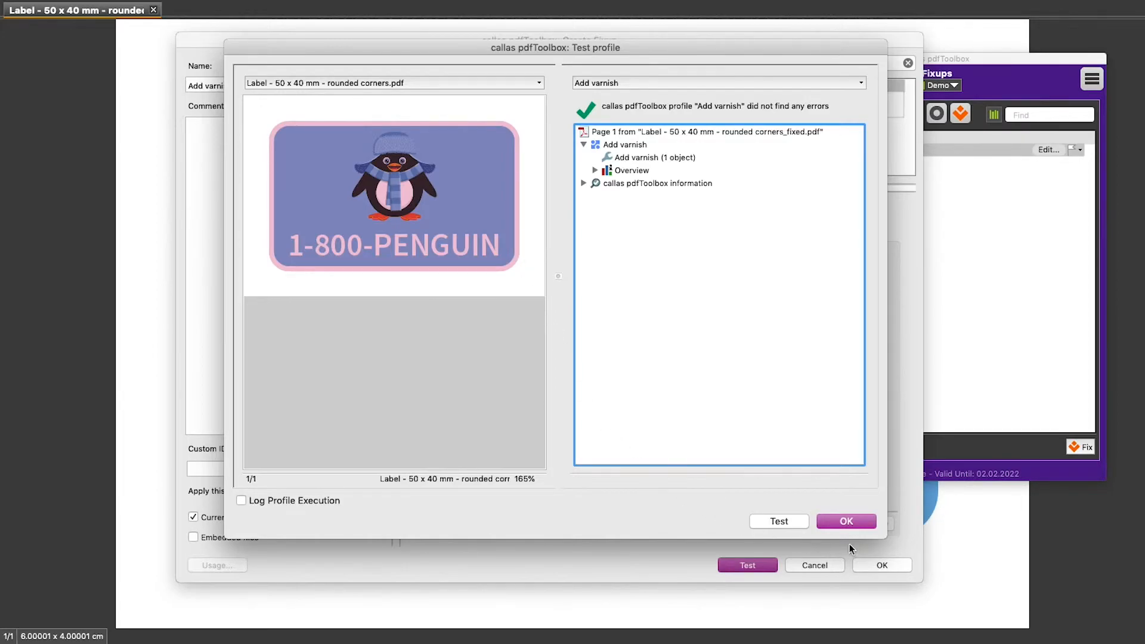
{"action": "left_click", "coordinate": [858, 523]}
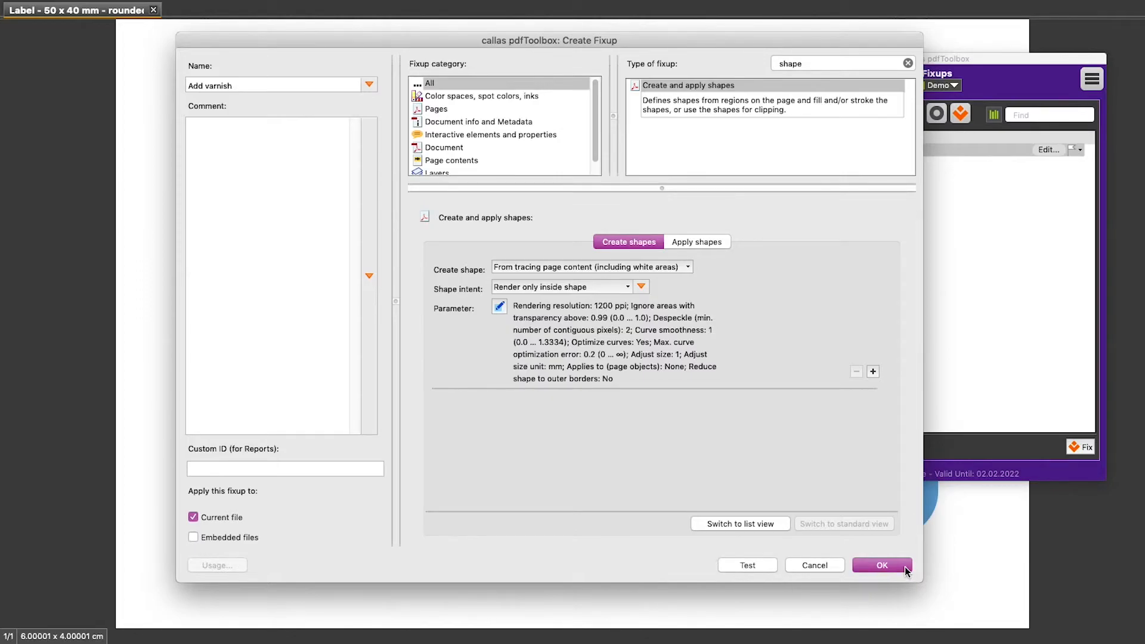
{"action": "left_click", "coordinate": [883, 565]}
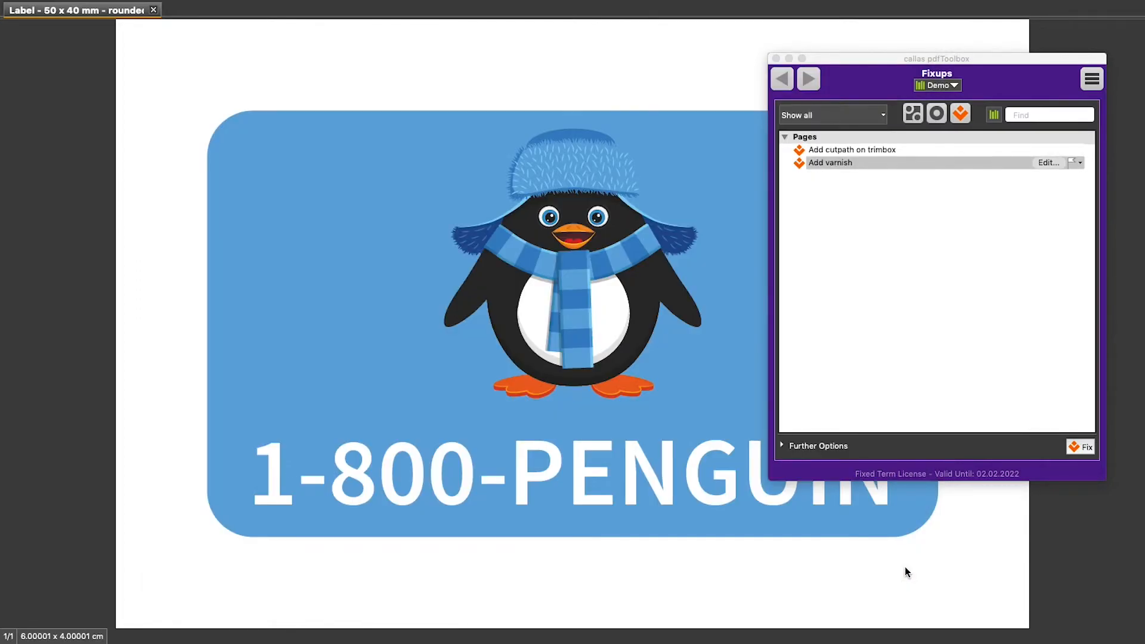